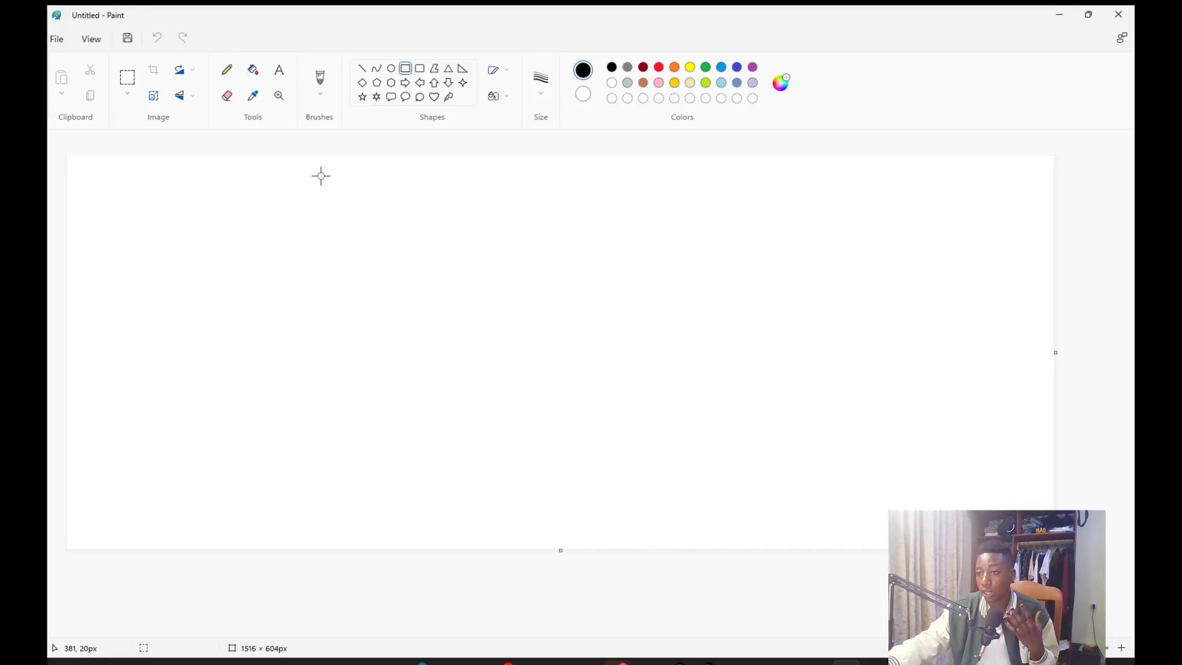
Step: Draw a wide rectangular frame about 819 × 535 px mid-canvas and a narrow portrait frame about 296 × 538 px to its left
mouse_move(308, 175)
mouse_down()
mouse_move(683, 419)
mouse_move(831, 454)
mouse_move(842, 523)
mouse_up()
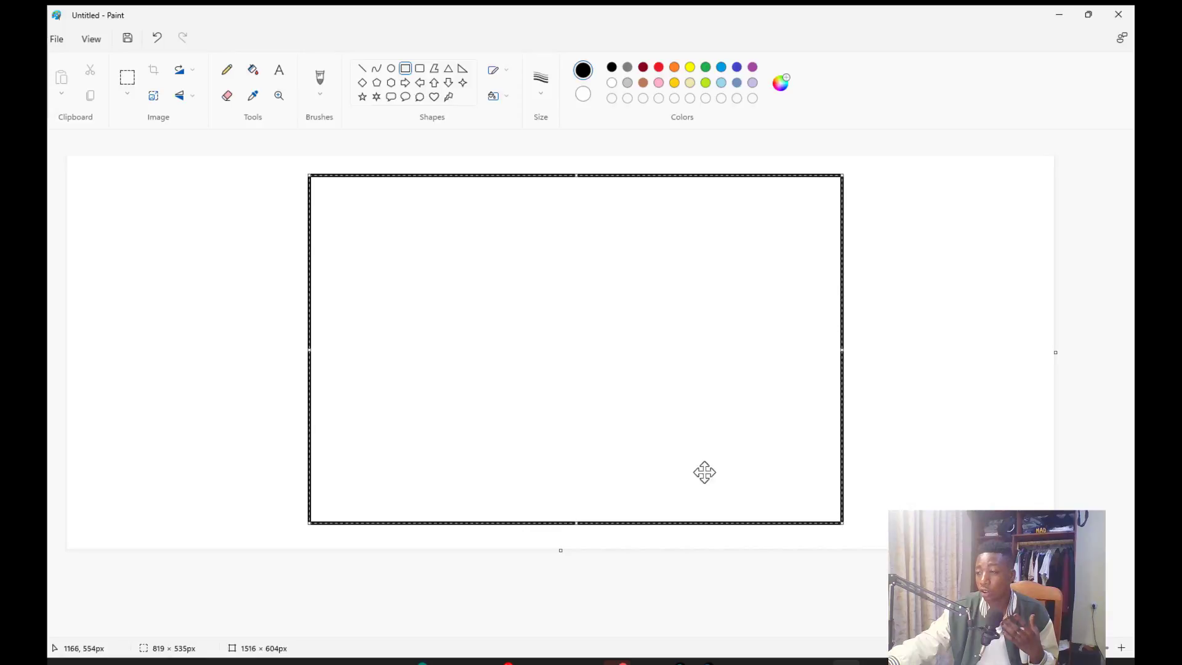
click(238, 299)
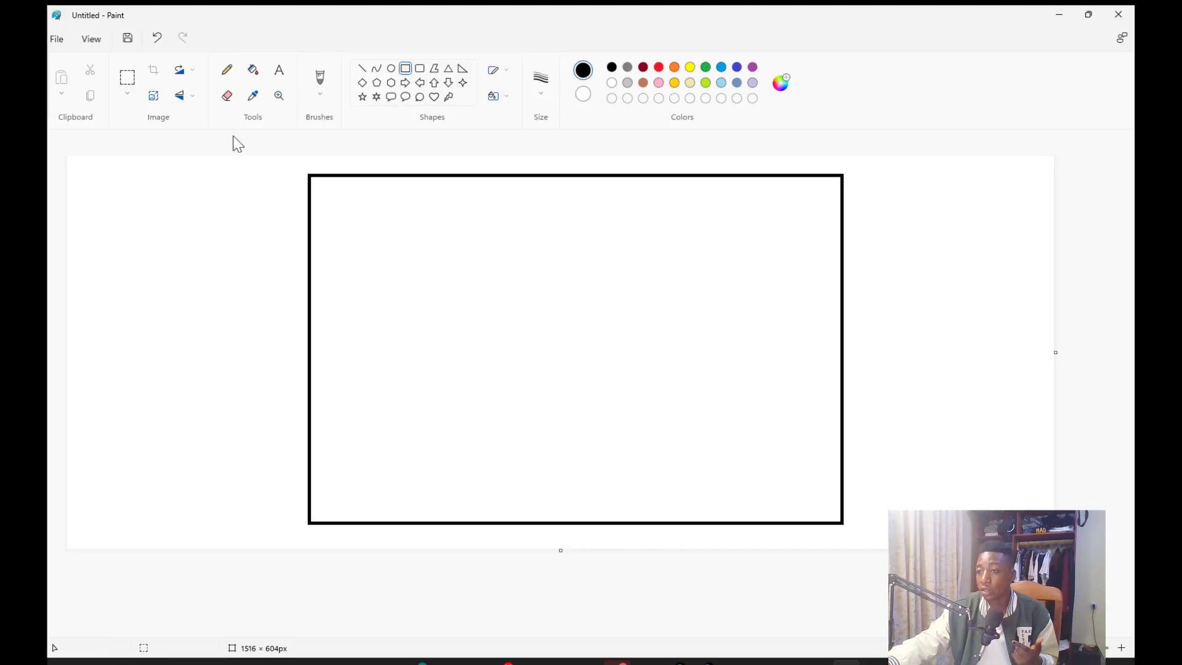
mouse_move(86, 172)
mouse_down()
mouse_move(182, 388)
mouse_move(240, 488)
mouse_move(277, 522)
mouse_up()
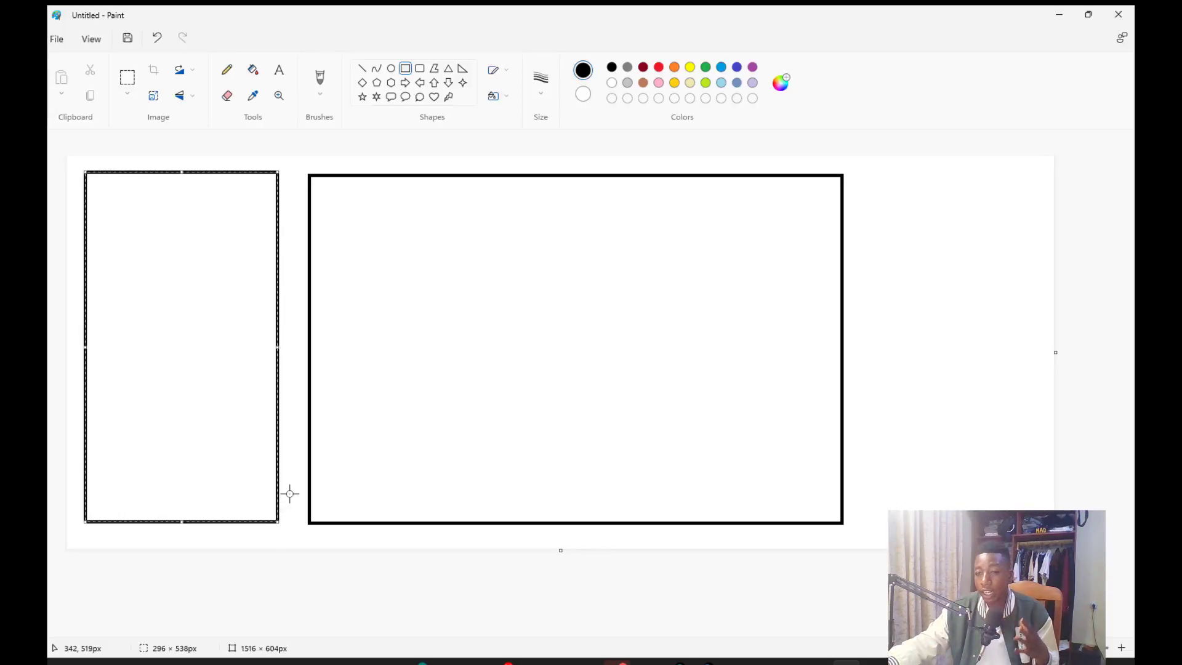
click(300, 307)
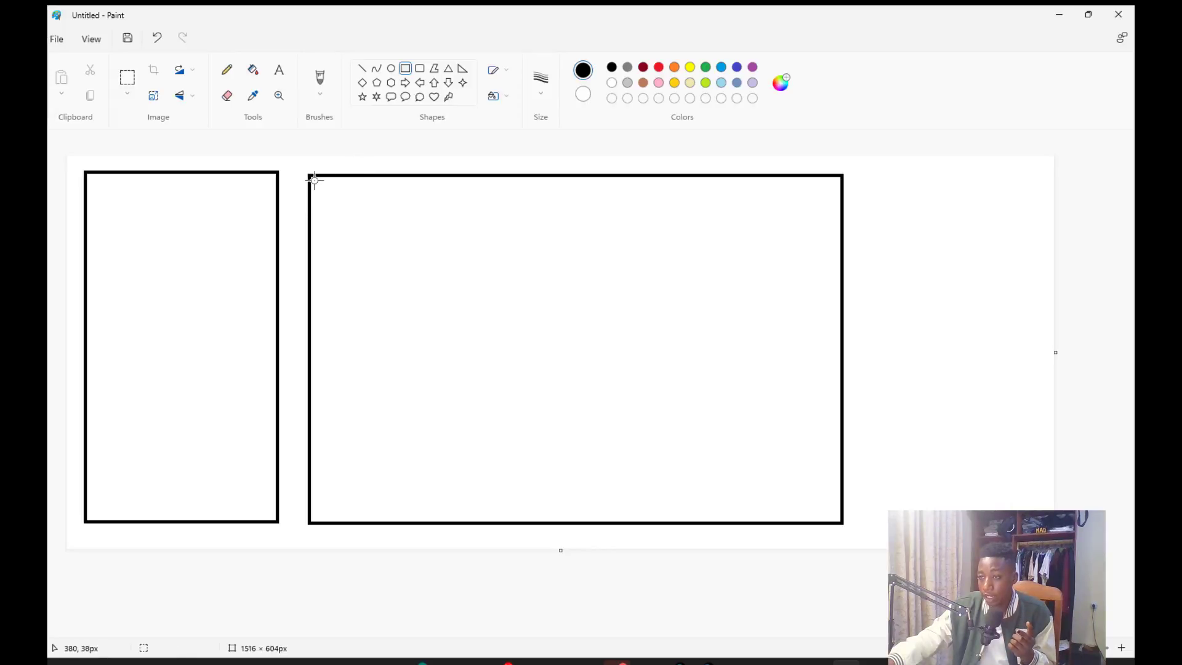
Step: Draw header bars inside the tops of both frames, about 804 × 58 px in the wide one and 282 × 52 px in the narrow one
mouse_move(313, 179)
mouse_down()
mouse_move(427, 225)
mouse_move(837, 217)
mouse_up()
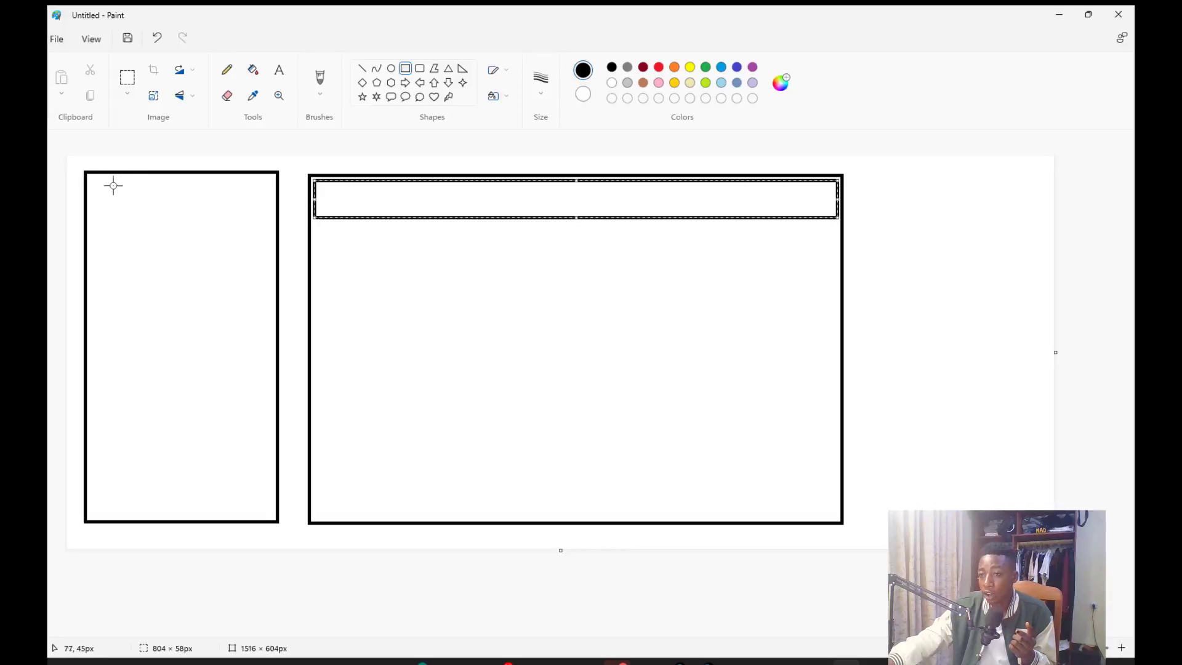
mouse_move(90, 177)
mouse_down()
mouse_move(126, 195)
mouse_move(272, 210)
mouse_up()
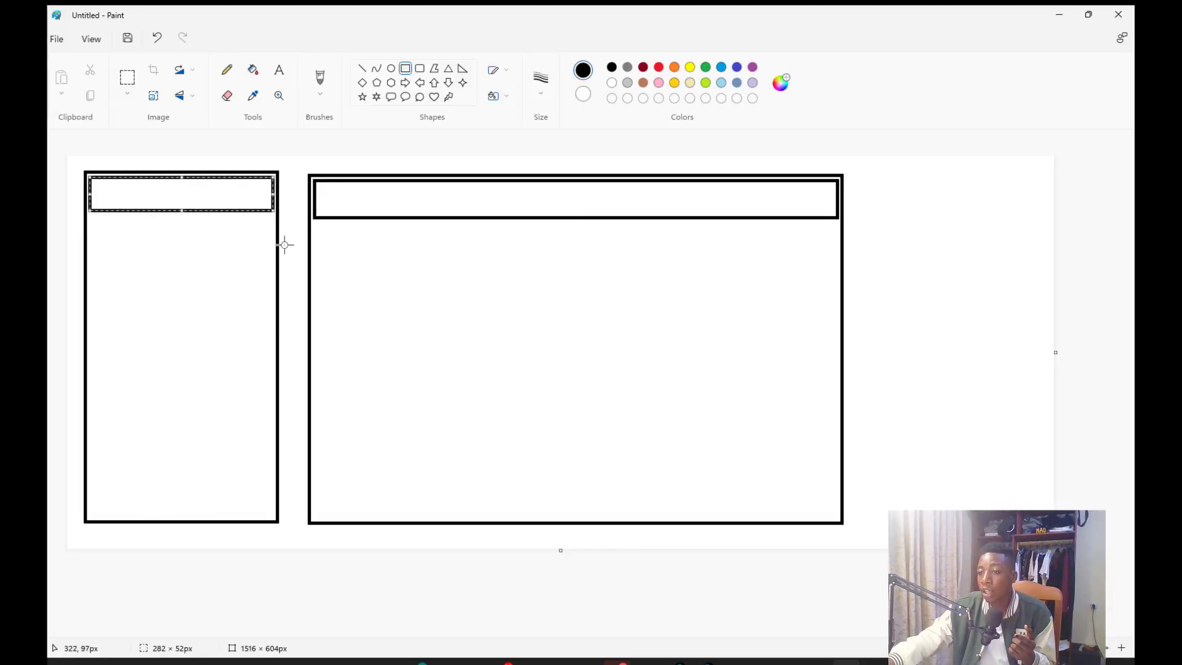
click(117, 159)
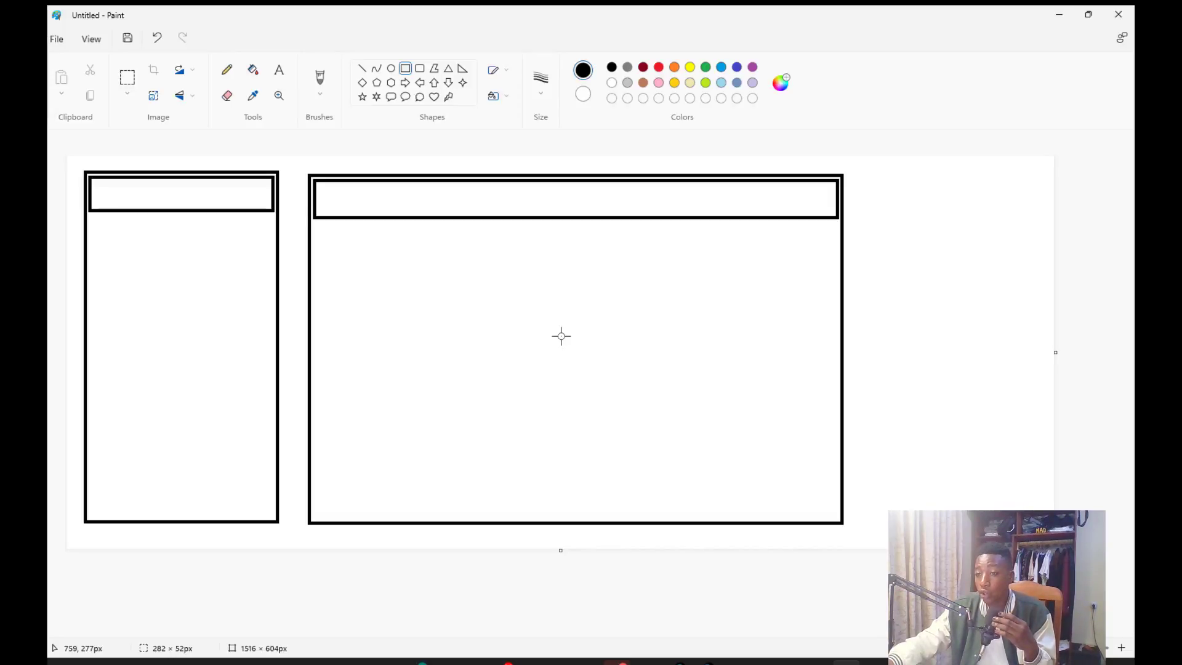
Step: Draw a small pentagon at the left of the narrow frame's header and a three-line menu icon about 56 px wide at its right
click(376, 83)
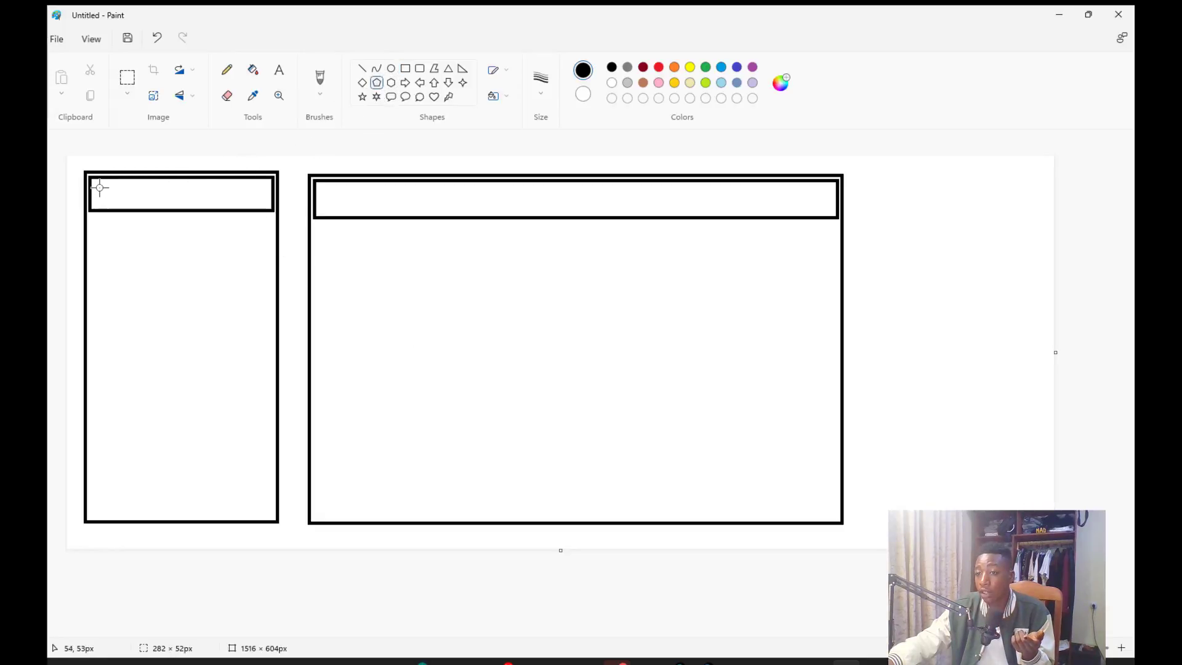
drag(99, 187, 119, 205)
click(363, 68)
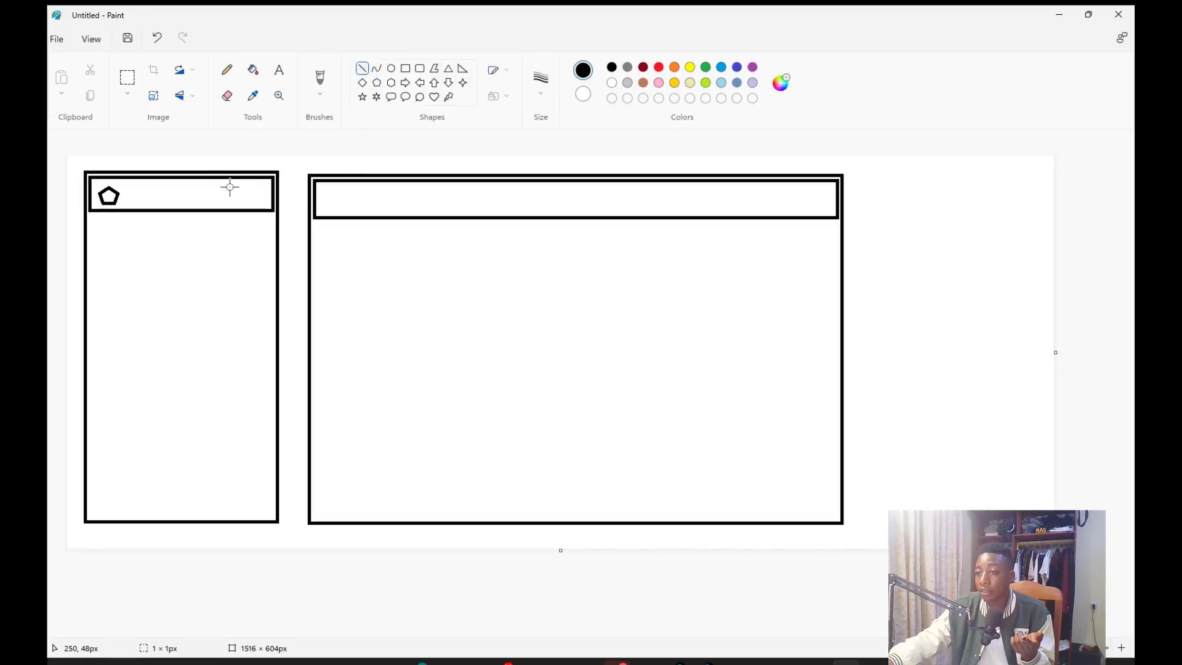
drag(230, 187, 264, 187)
click(318, 155)
drag(229, 192, 263, 193)
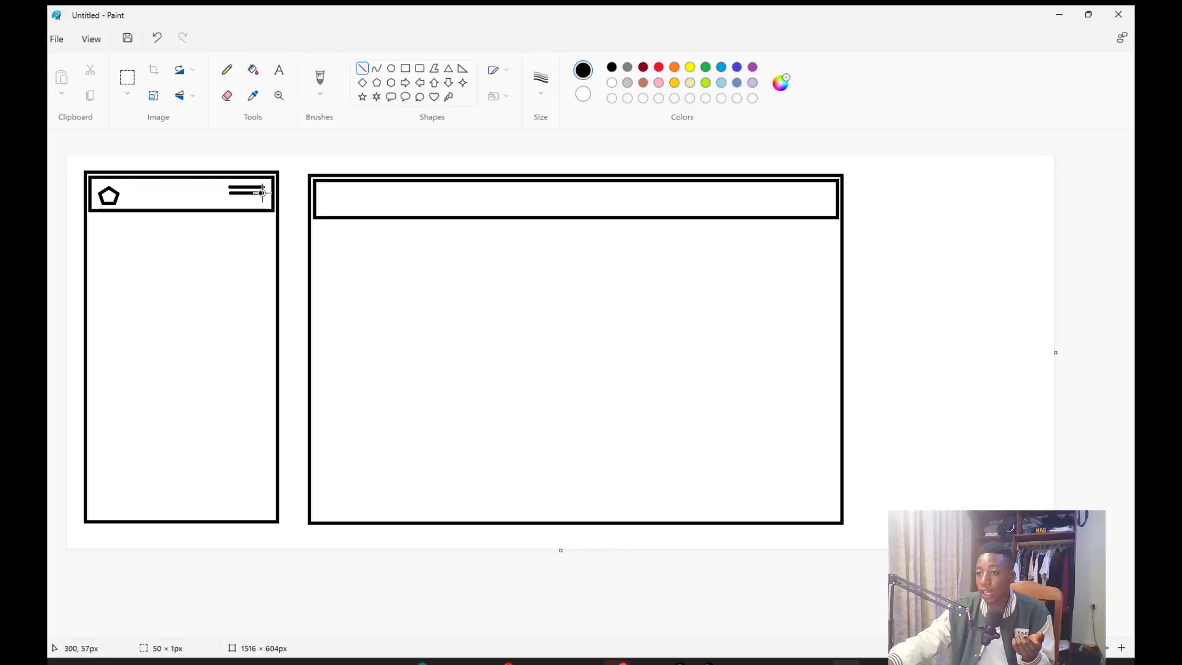
click(360, 69)
drag(227, 198, 263, 199)
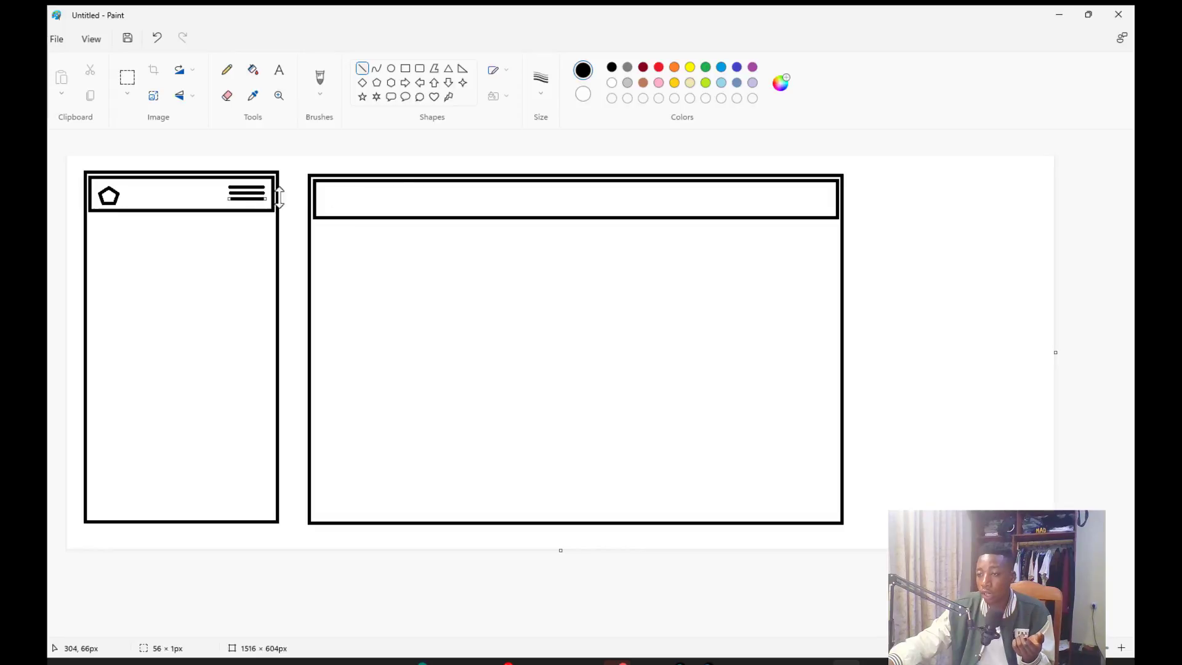
click(397, 180)
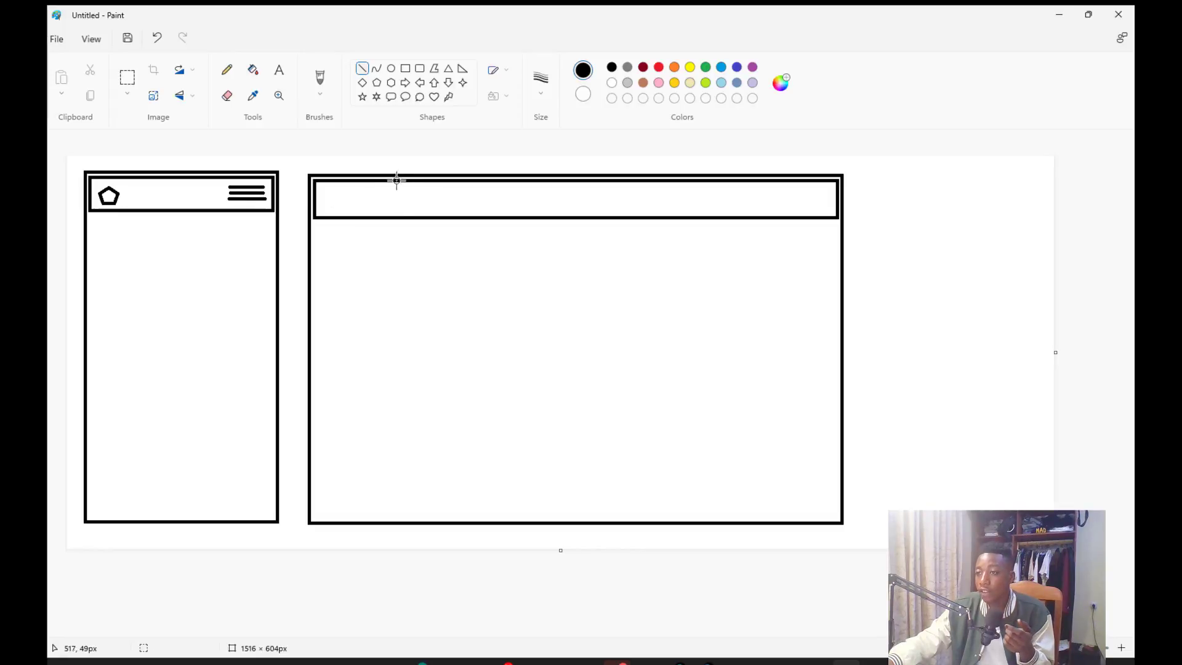
Step: Add a diamond about 38 × 32 px at the left of the wide frame's header, followed by a row of four small rectangles
click(362, 83)
mouse_move(339, 192)
mouse_down()
mouse_move(377, 208)
mouse_move(362, 212)
mouse_up()
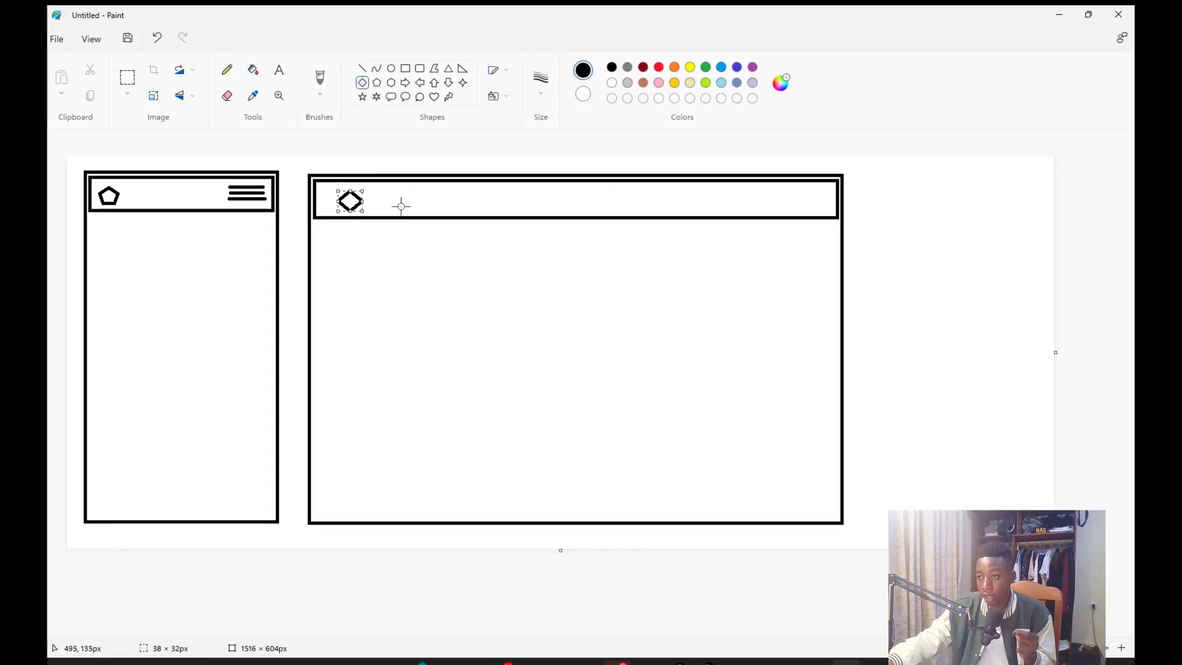
click(368, 159)
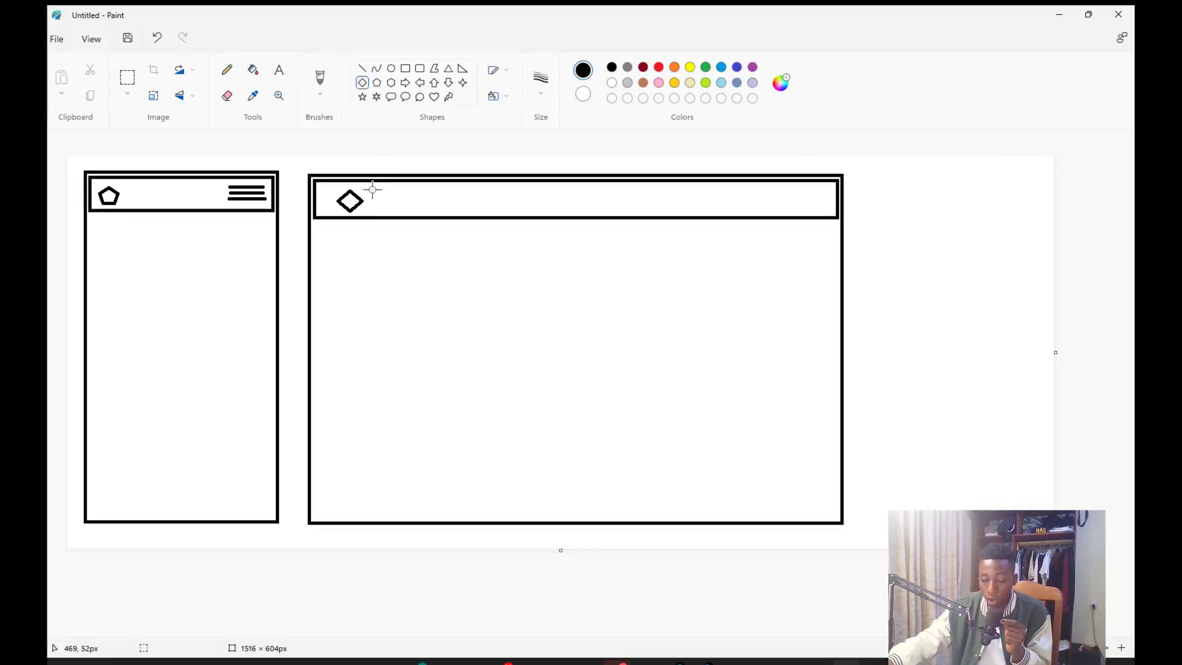
click(405, 69)
drag(407, 195, 679, 204)
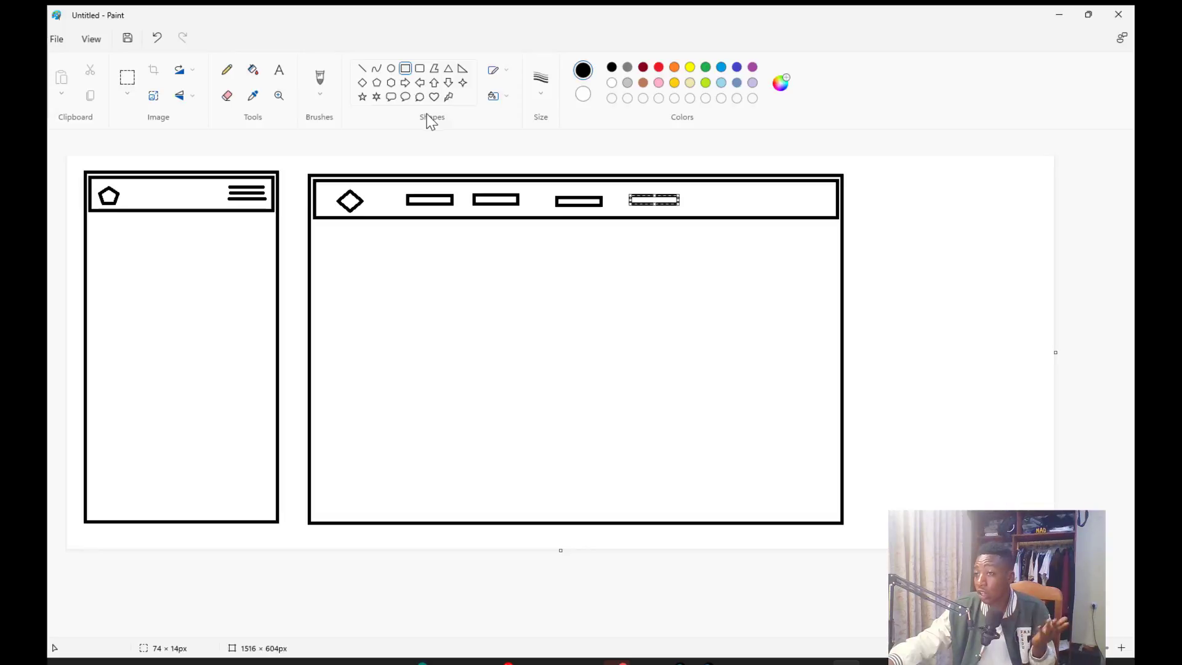
Step: Draw an ellipse about 98 × 33 px at the right end of the wide frame's header
click(391, 68)
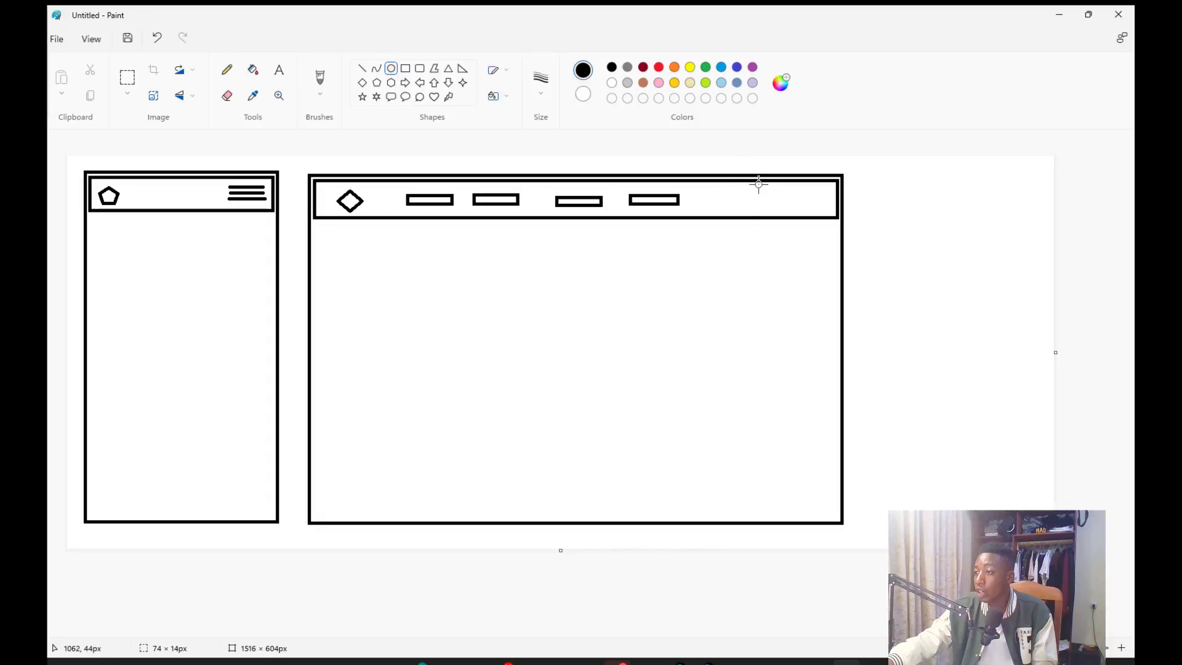
drag(755, 187, 820, 209)
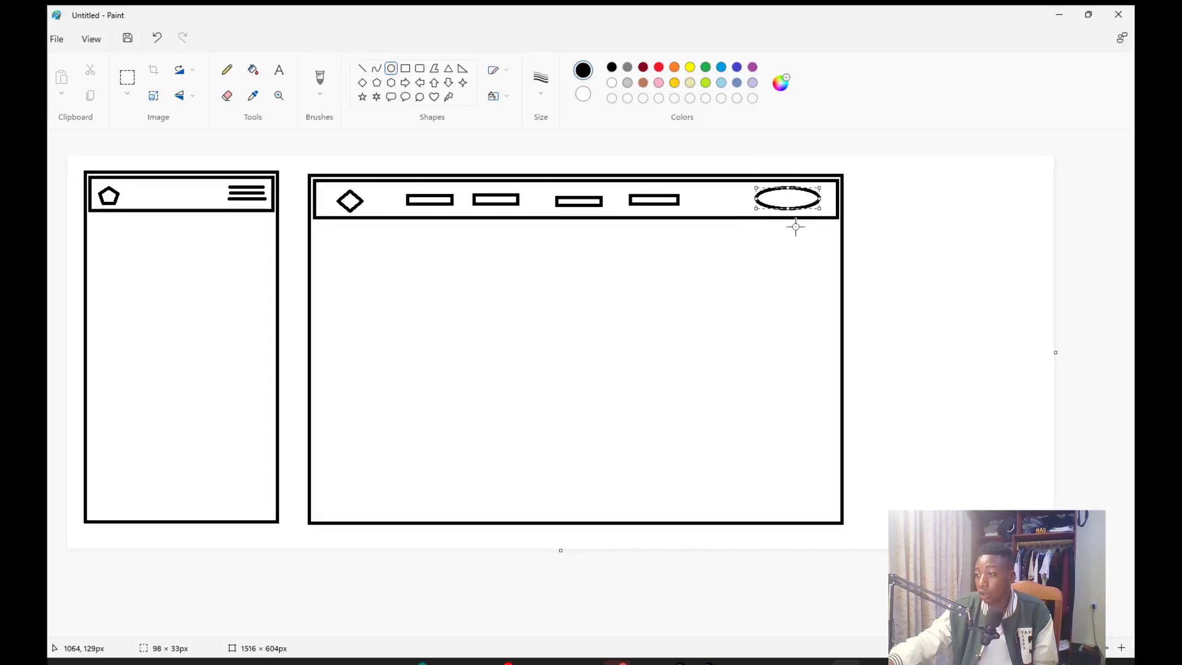
click(908, 231)
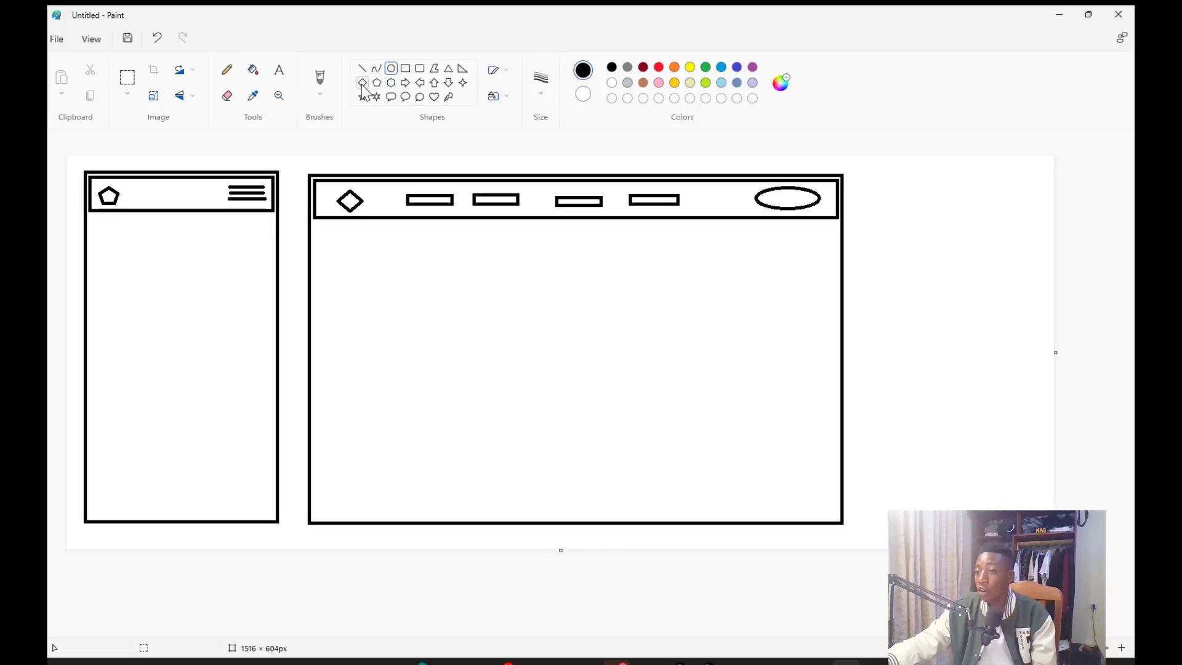
Step: Draw a rectangular footer bar about 805 × 52 px along the bottom of the wide frame
click(405, 69)
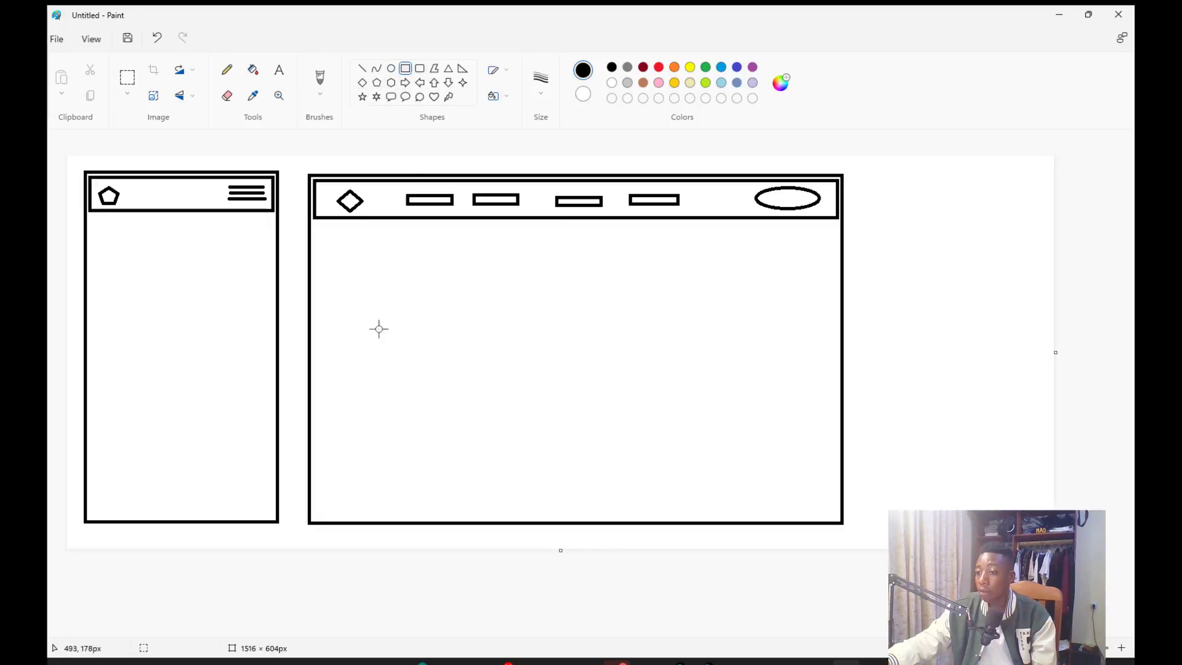
drag(321, 481, 839, 519)
key(Escape)
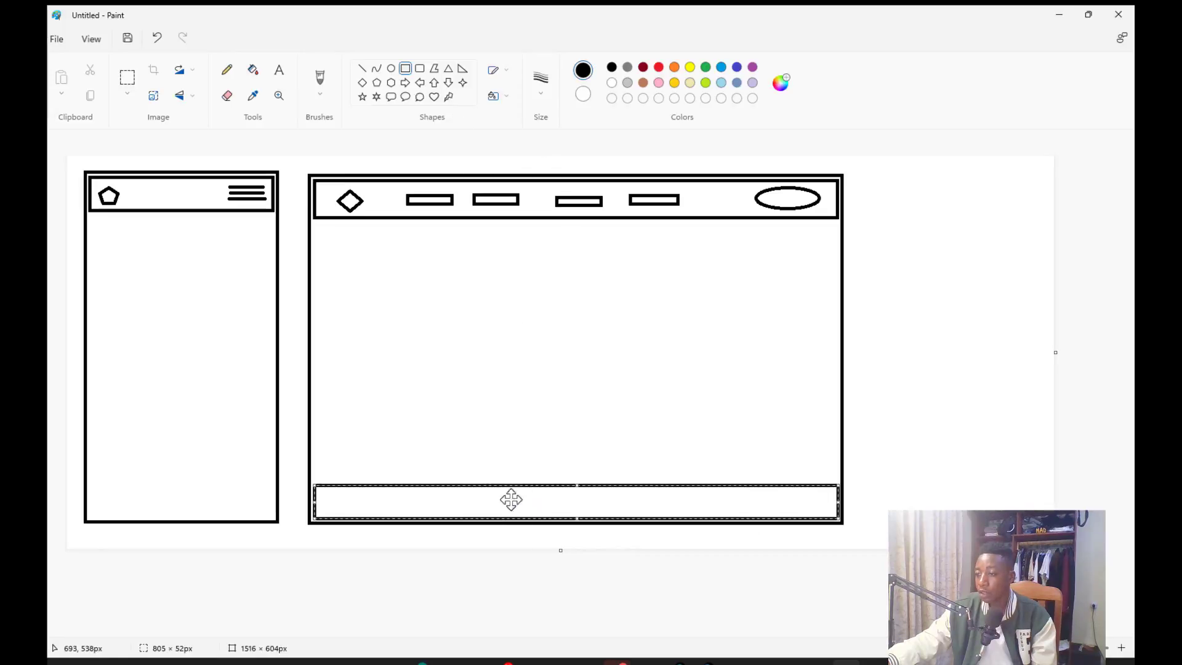
click(493, 478)
Step: Fill the wide frame's footer with a centred lower bar about 185 × 12 px and a row of five small rectangles above it
drag(502, 506, 622, 513)
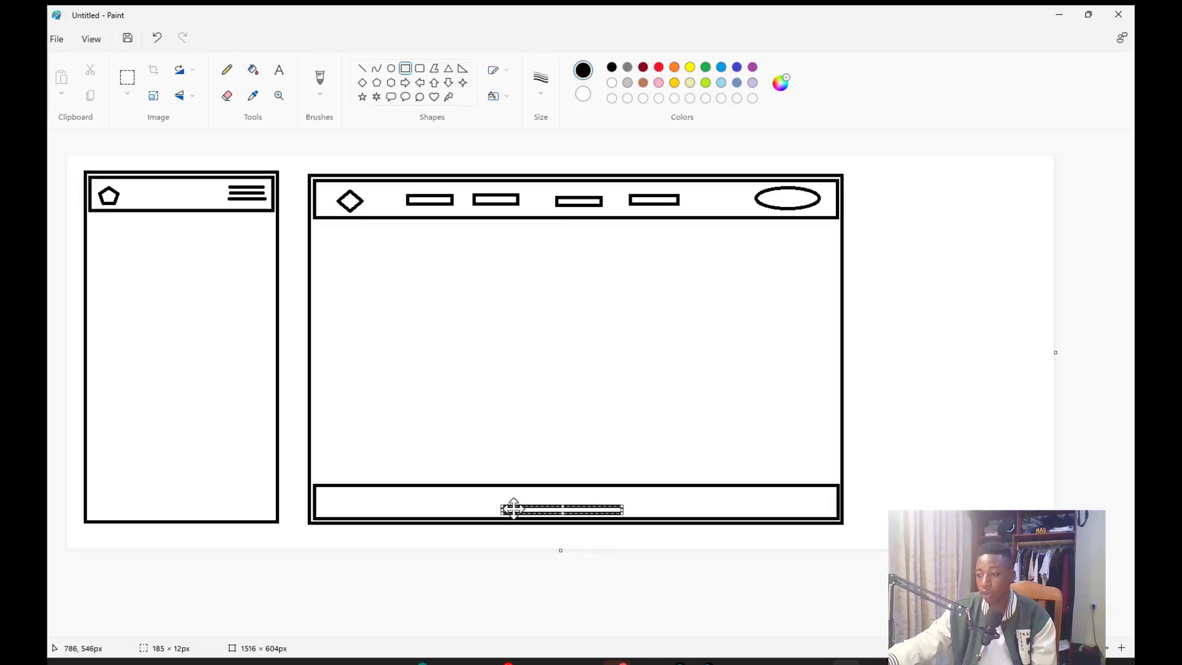
drag(331, 495, 468, 500)
click(428, 492)
drag(569, 491, 626, 498)
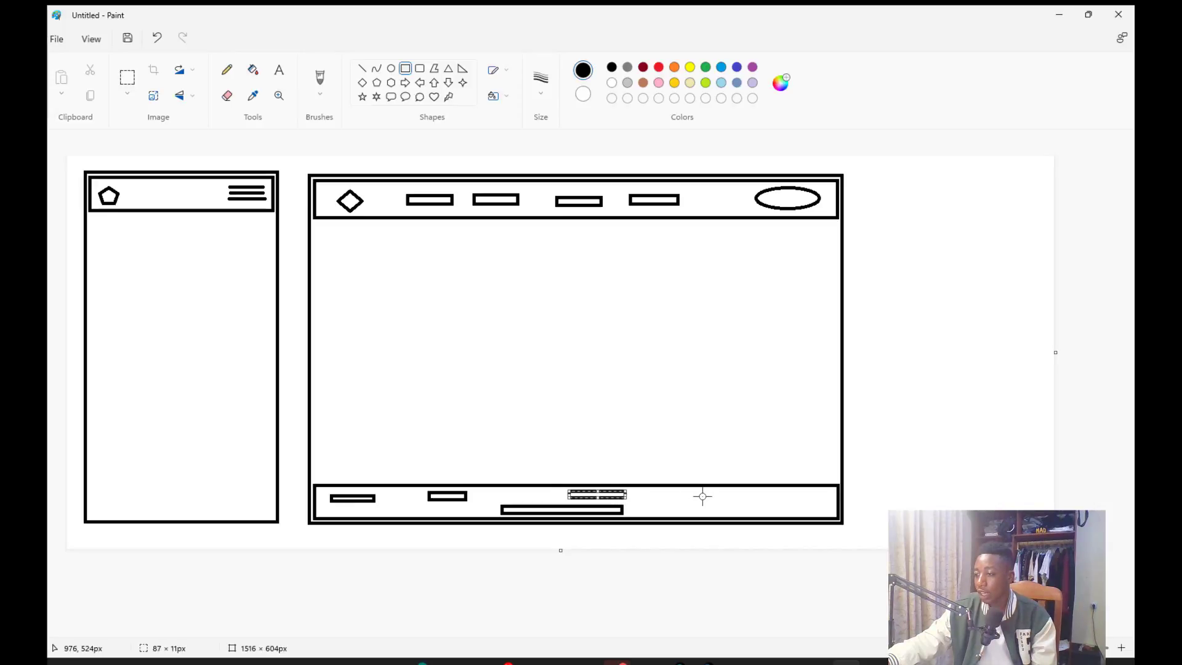
drag(703, 494, 831, 497)
click(905, 476)
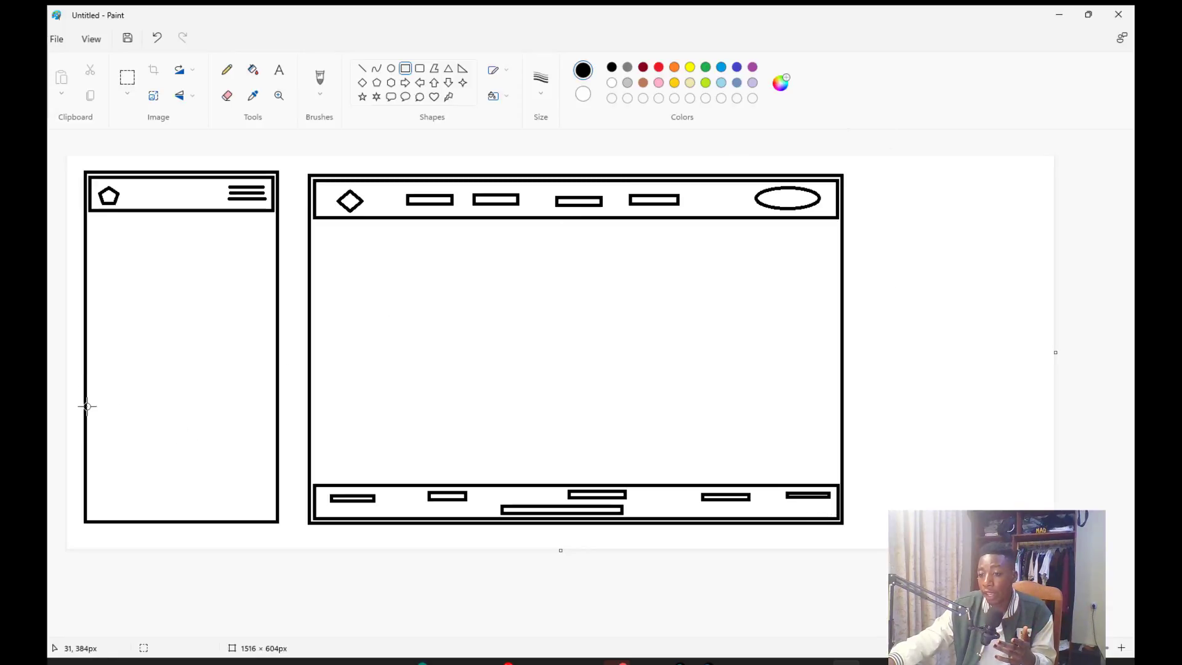
Step: Draw a footer box at the narrow frame's bottom, containing a bar about 150 × 16 px and a box about 210 × 85 px above it
drag(90, 429, 273, 522)
click(193, 315)
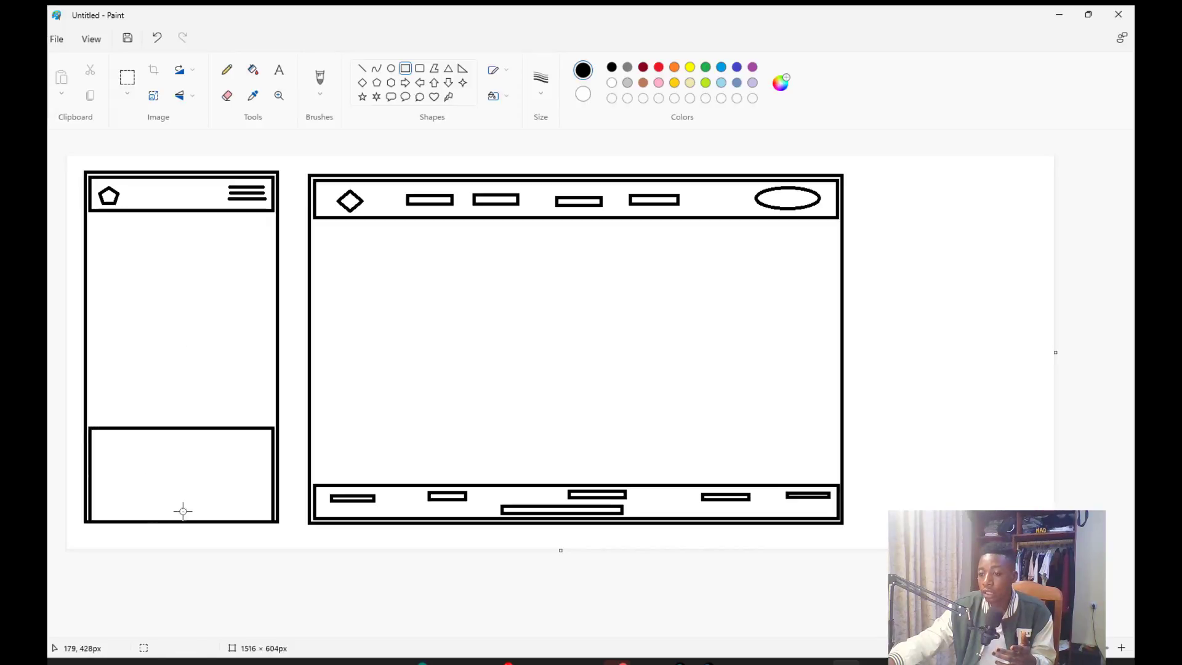
drag(141, 504, 240, 513)
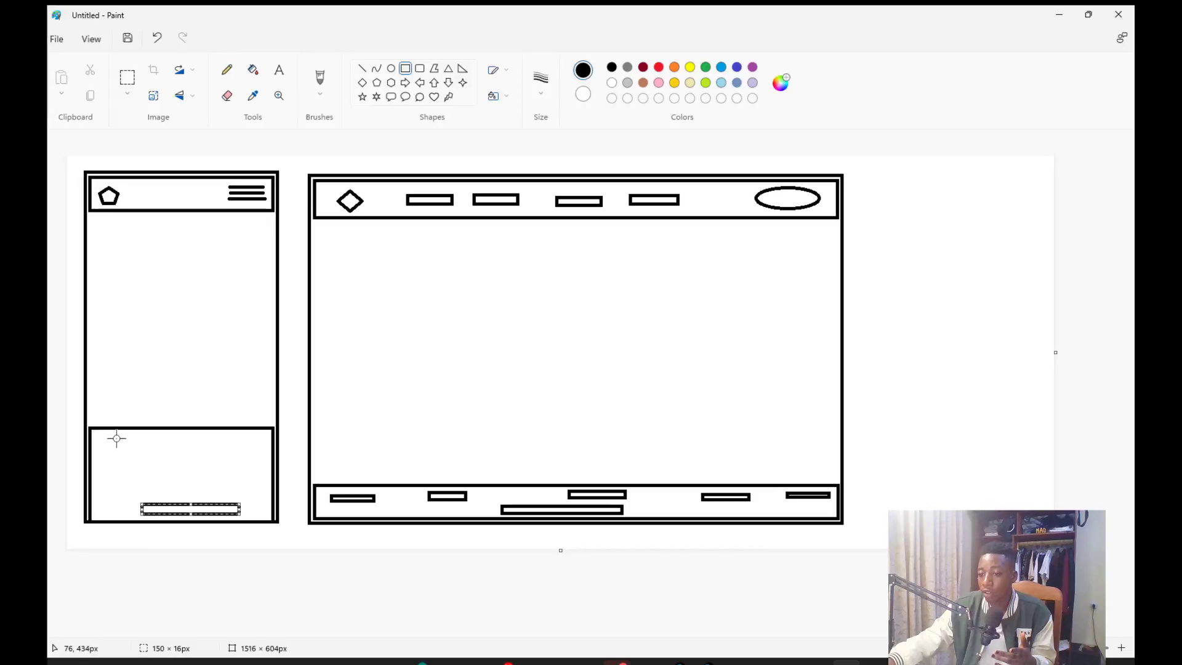
drag(120, 439, 258, 495)
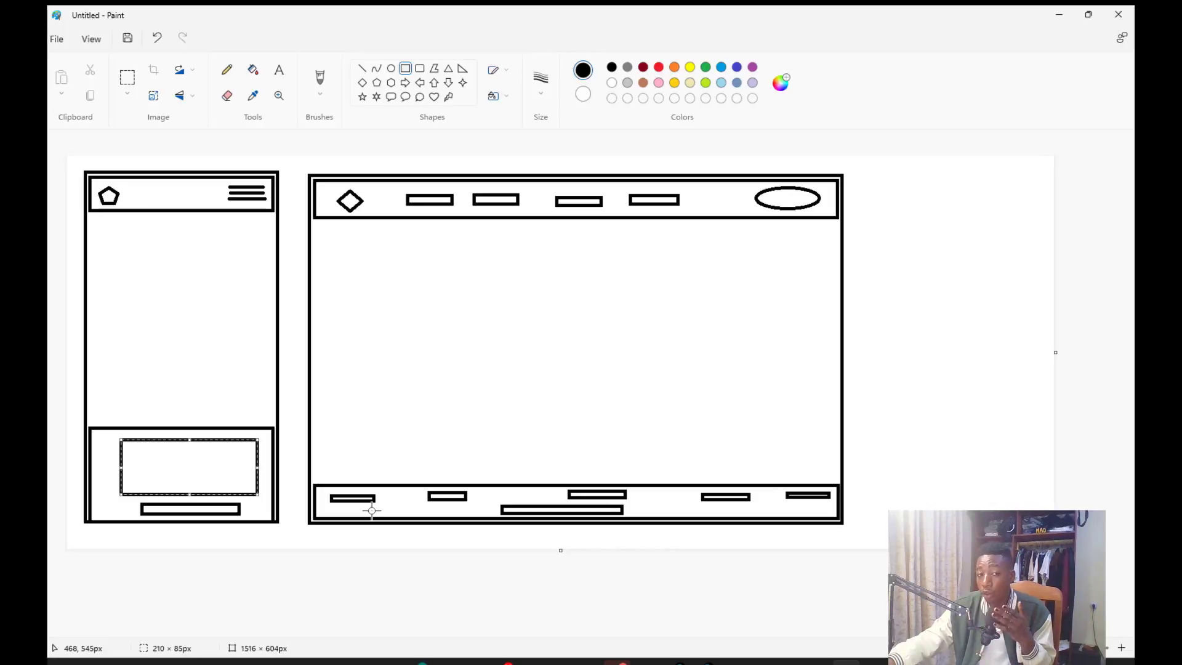
click(191, 375)
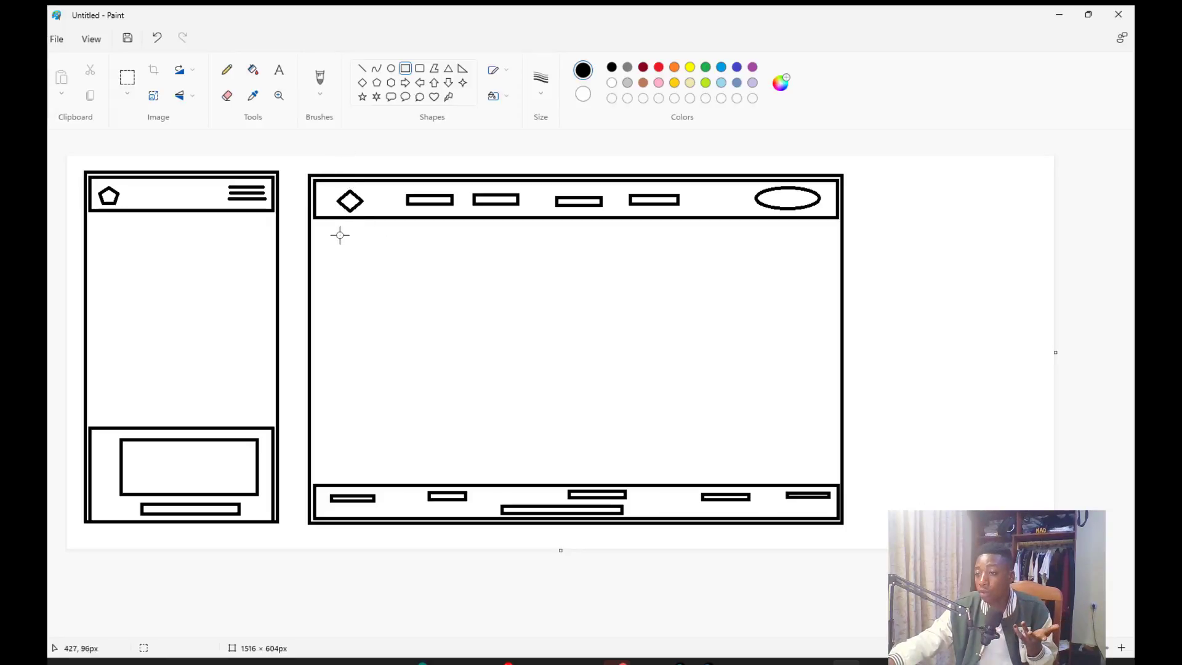
Step: Draw content rectangles between header and footer, about 783 × 382 px in the wide frame and 272 × 319 px in the narrow frame
mouse_move(320, 227)
mouse_down()
mouse_move(580, 348)
mouse_move(802, 428)
mouse_move(830, 476)
mouse_up()
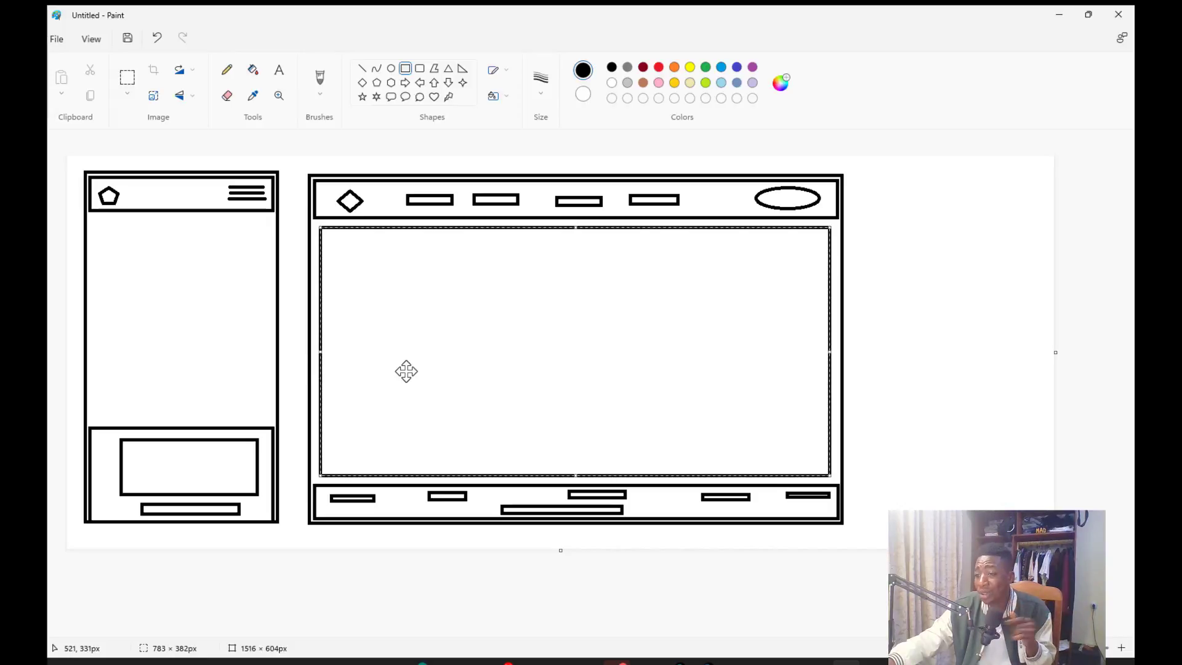
drag(93, 216, 271, 423)
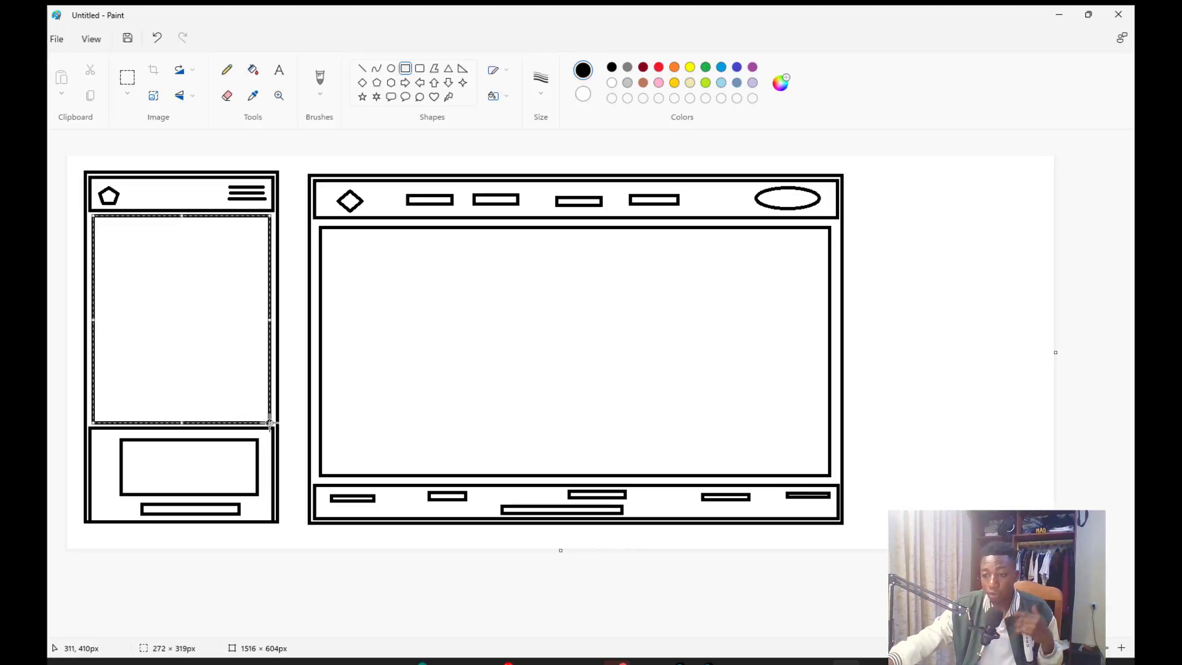
click(997, 419)
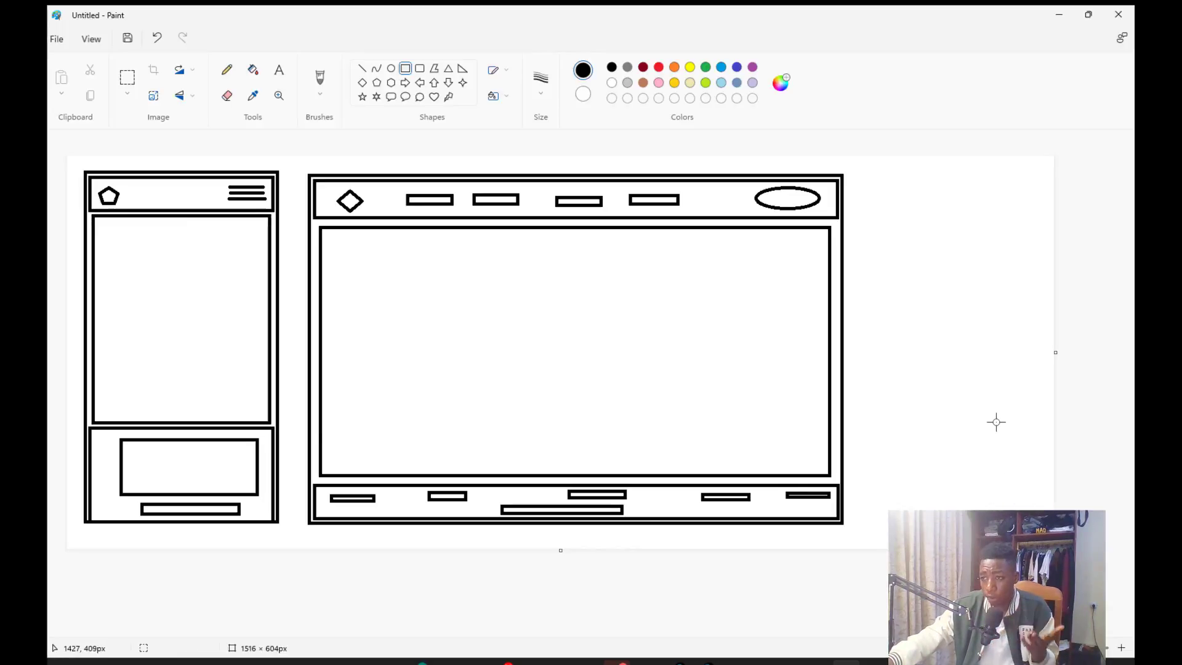